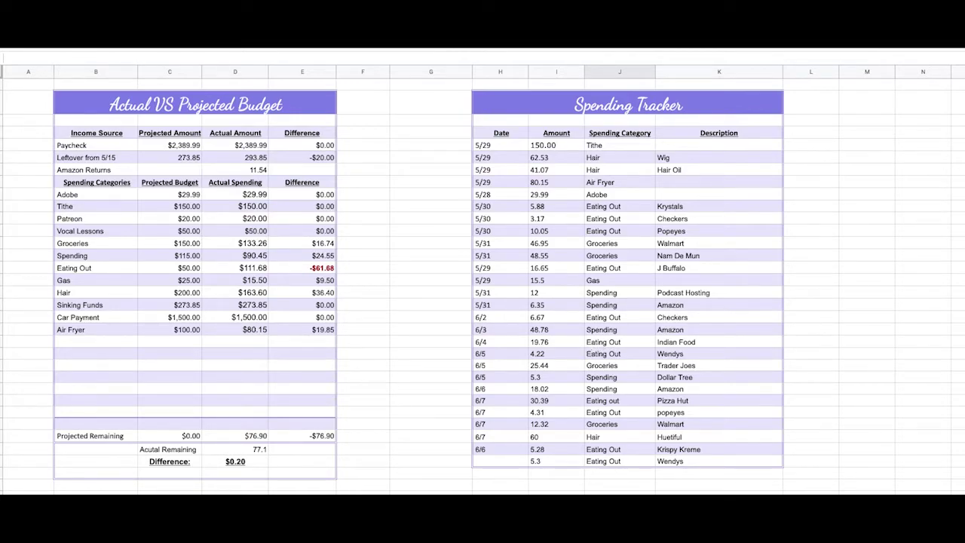
# Review the Sinking Funds table and the income rows for the 5/15 leftover and Amazon returns
pyautogui.scroll(-5, 483, 286)
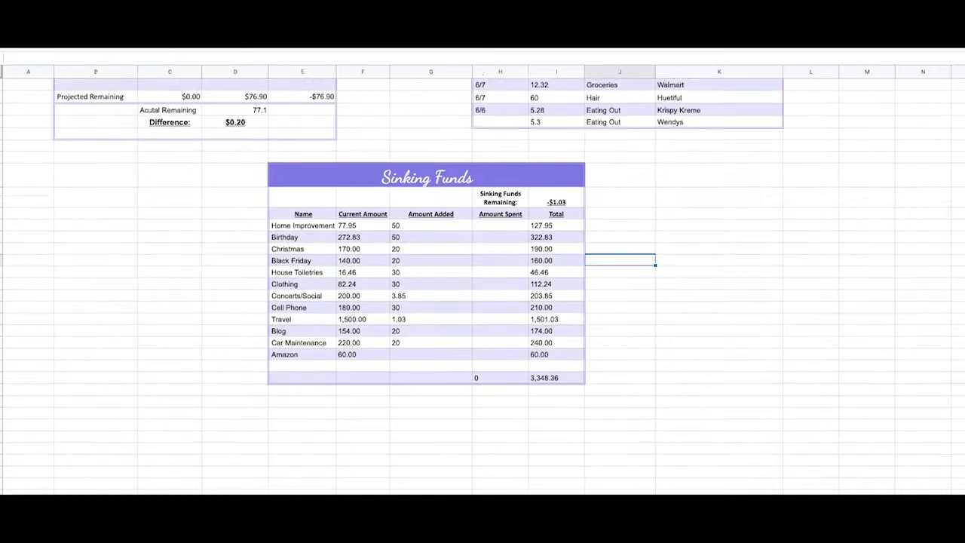
pyautogui.scroll(5, 350, 260)
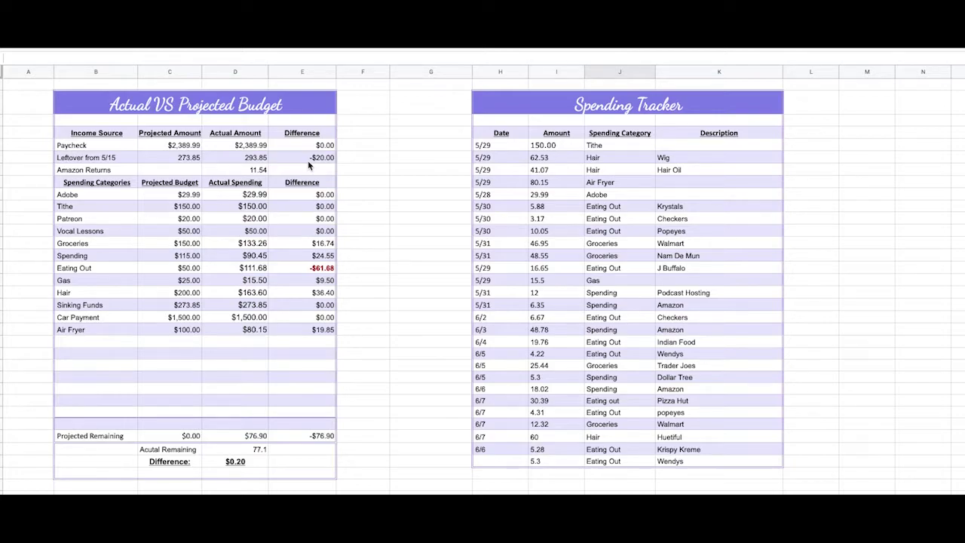
pyautogui.click(125, 157)
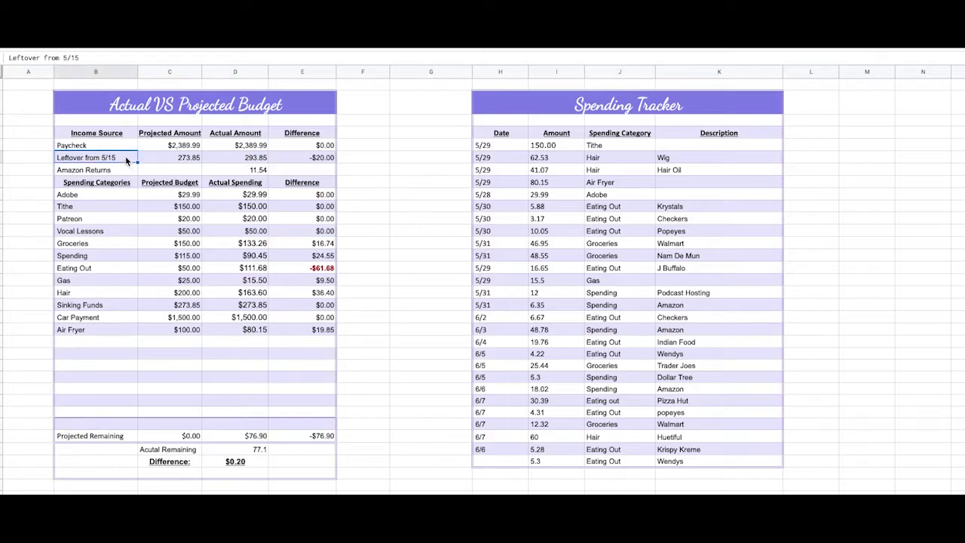
pyautogui.click(198, 160)
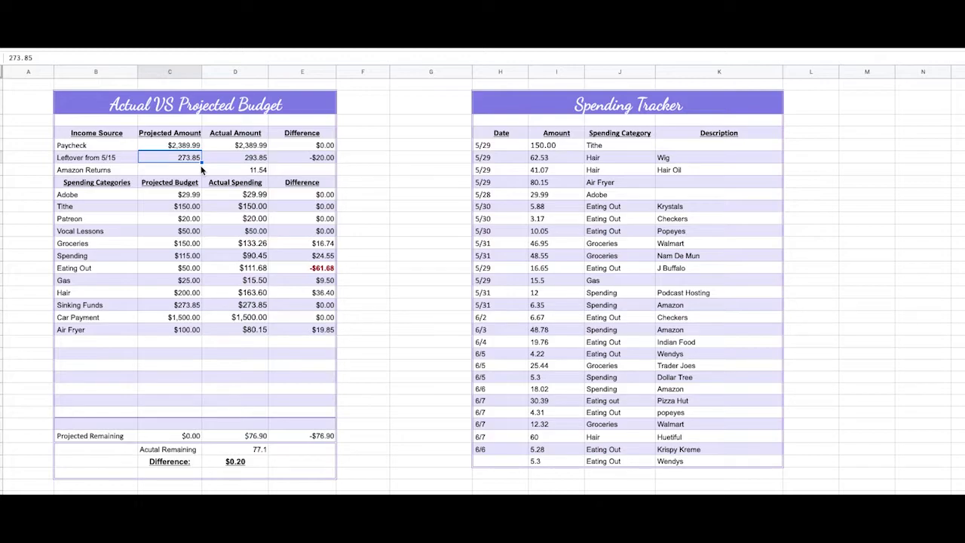
pyautogui.click(108, 172)
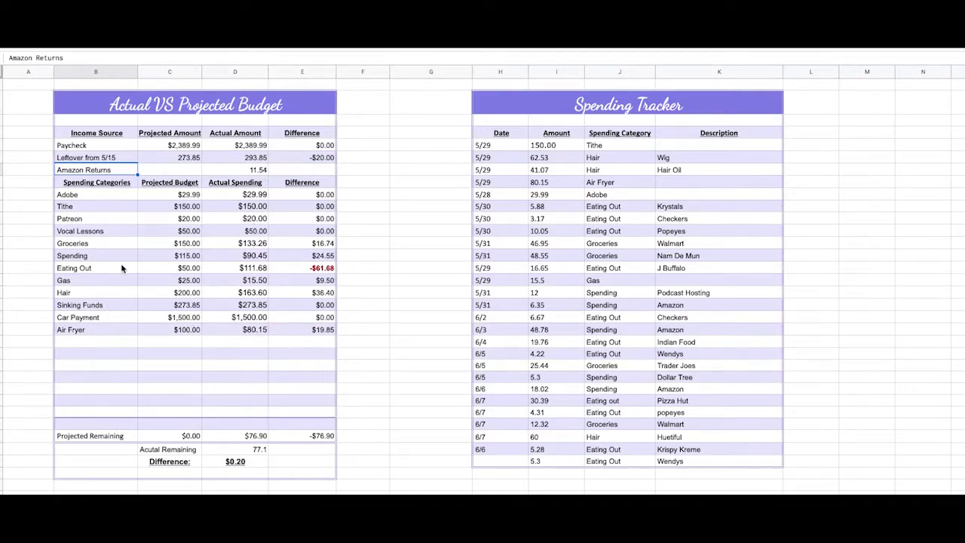
# Go through the spending categories from Adobe down to Eating Out, ending with the Eating Out projected budget
pyautogui.click(101, 198)
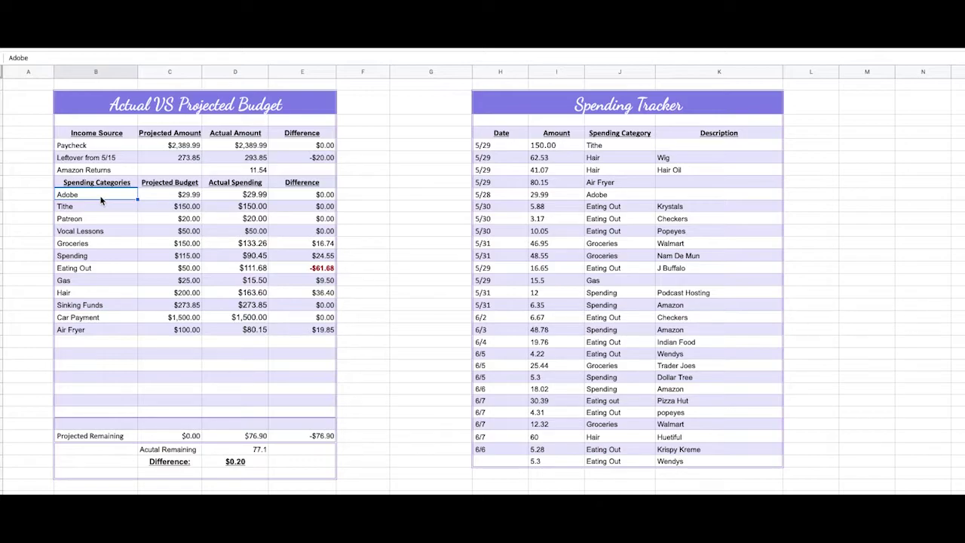
pyautogui.click(92, 208)
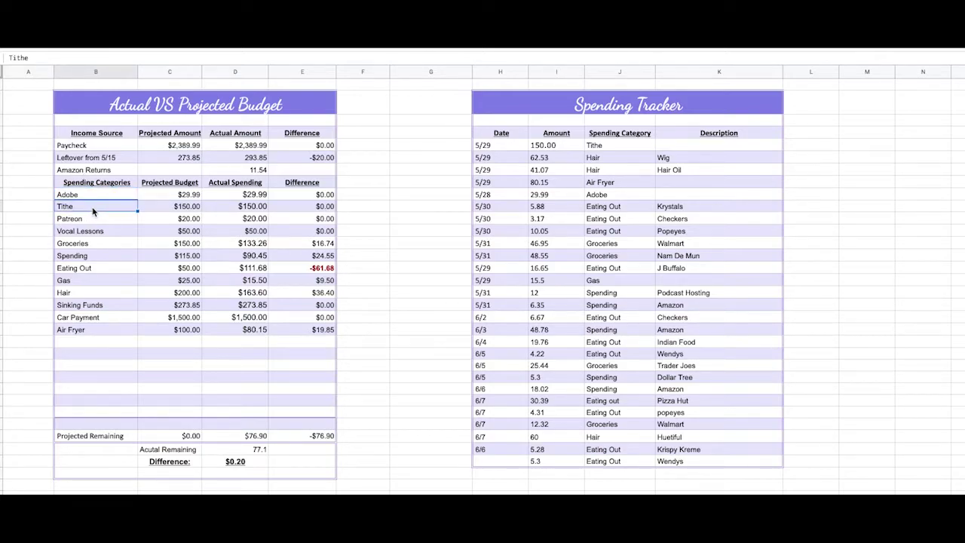
pyautogui.click(95, 220)
pyautogui.click(98, 243)
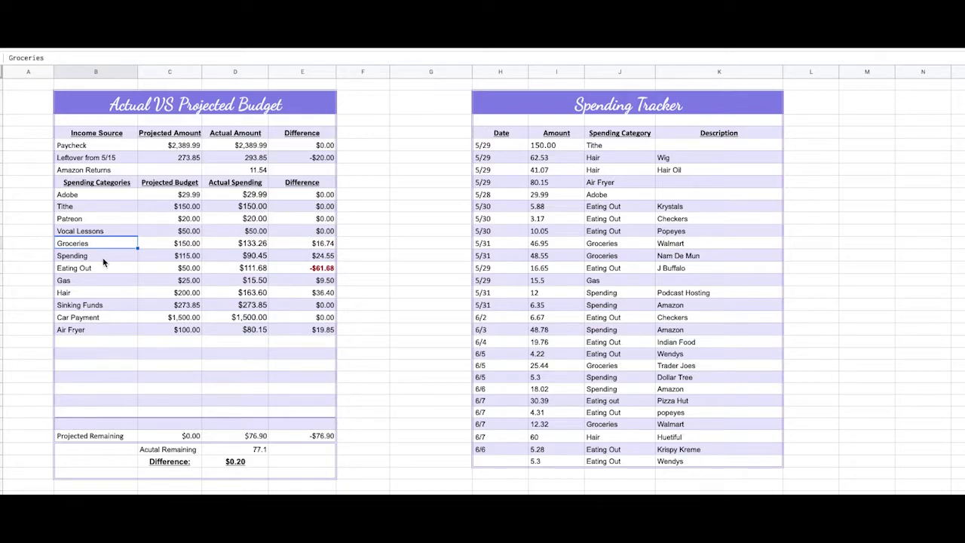
pyautogui.click(103, 257)
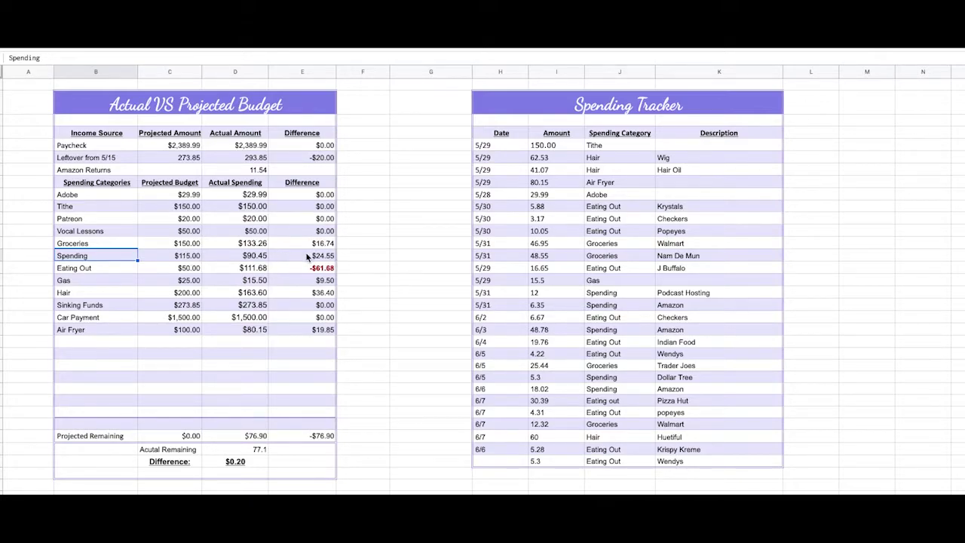
pyautogui.click(115, 273)
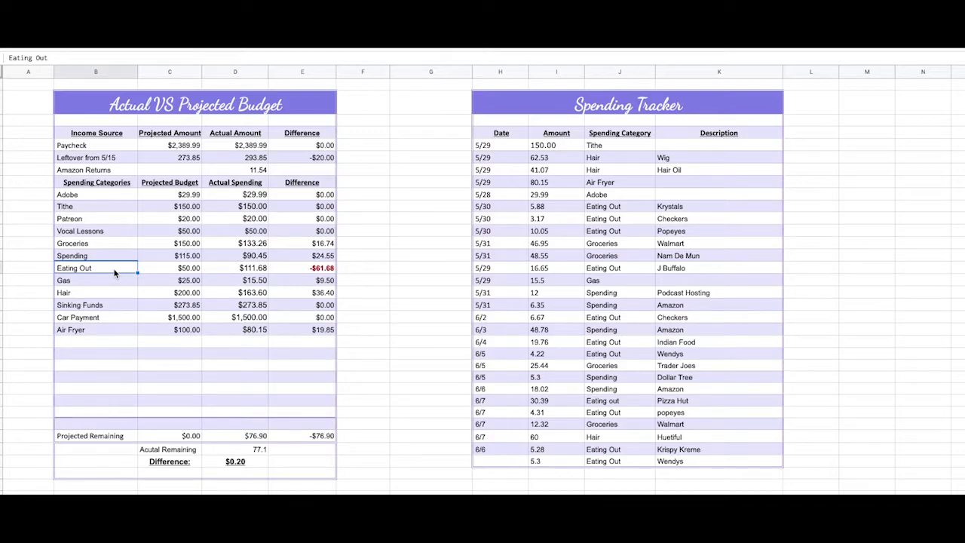
pyautogui.click(196, 270)
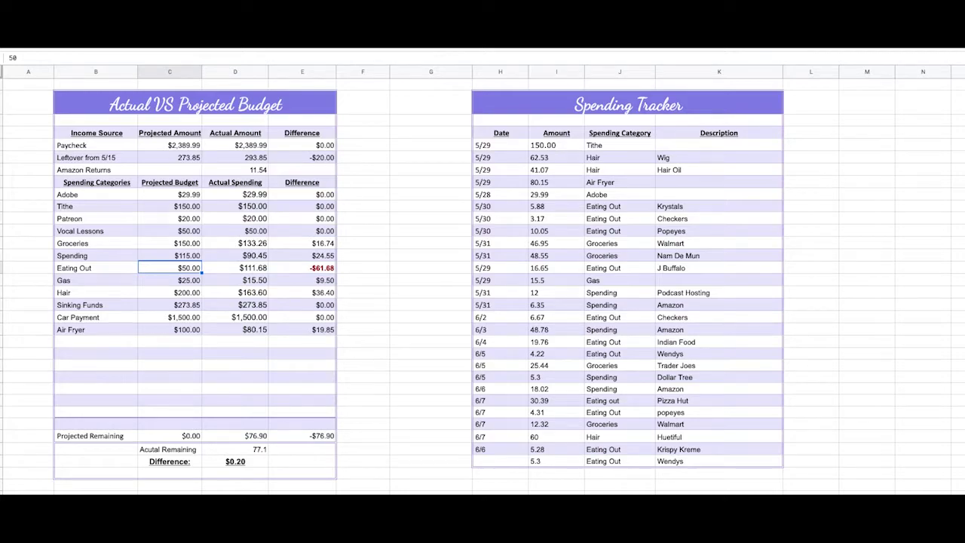
# Review the Hair budget and spending, and compare the Sinking Funds budget with the projected leftover from 5/15
pyautogui.click(125, 296)
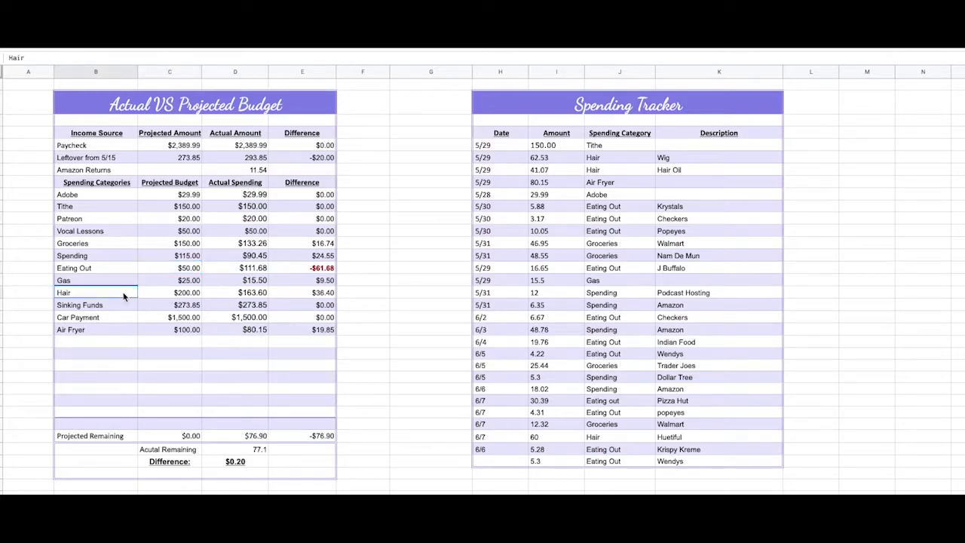
pyautogui.click(197, 297)
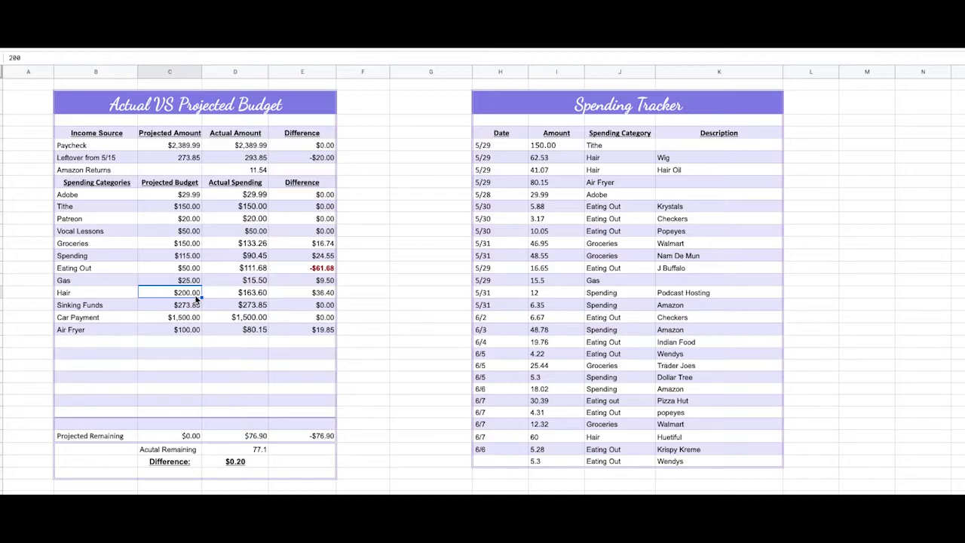
pyautogui.click(253, 295)
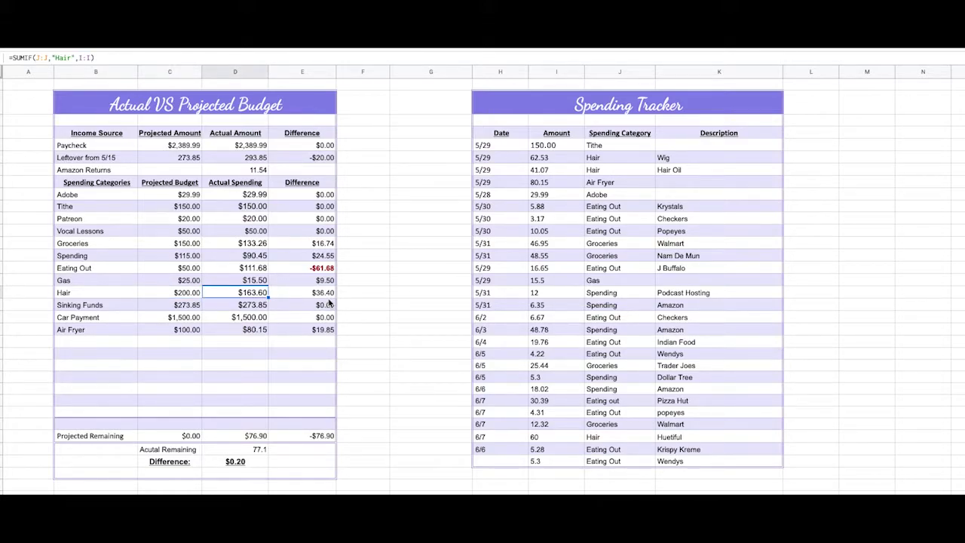
pyautogui.click(118, 309)
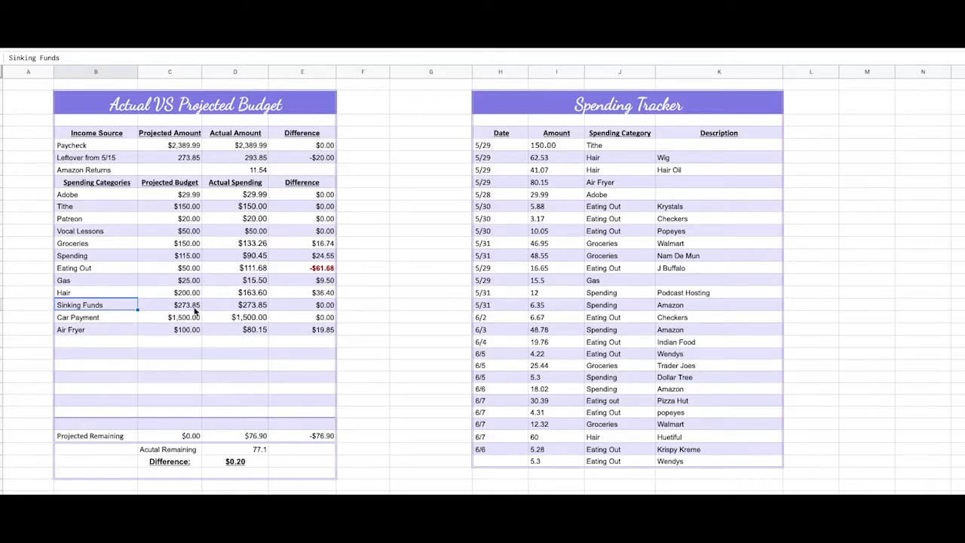
pyautogui.click(196, 309)
pyautogui.click(185, 158)
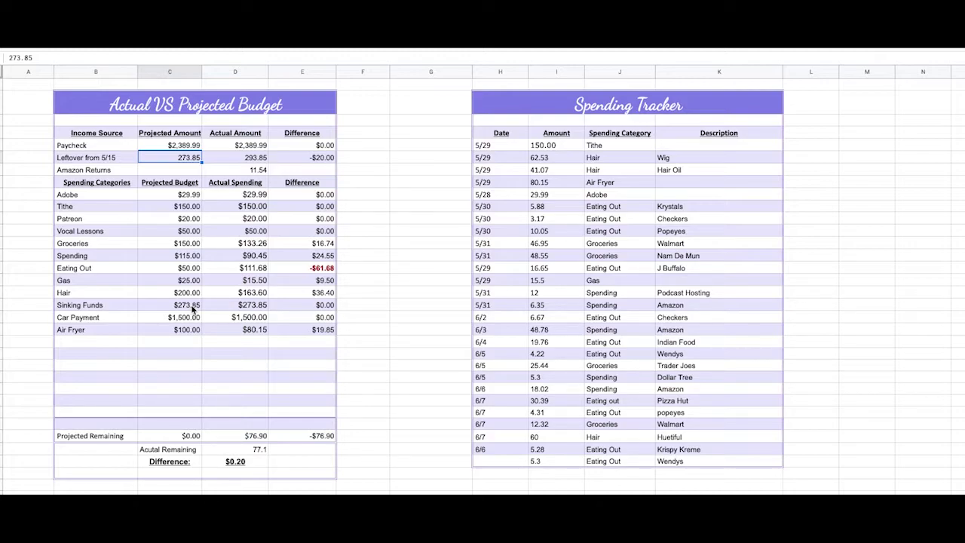
# Review the projected budget for Car Payment and the projected and actual amounts for Air Fryer
pyautogui.click(117, 320)
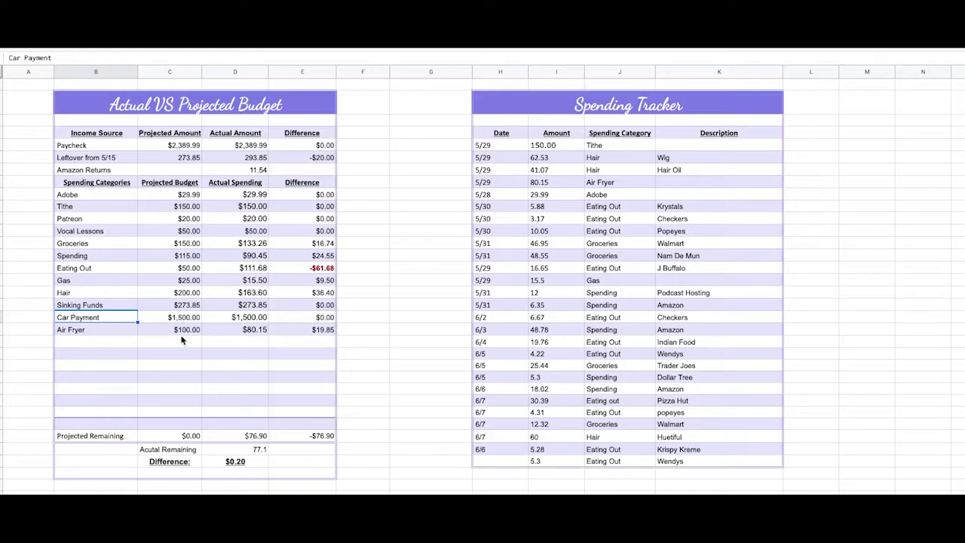
pyautogui.click(182, 317)
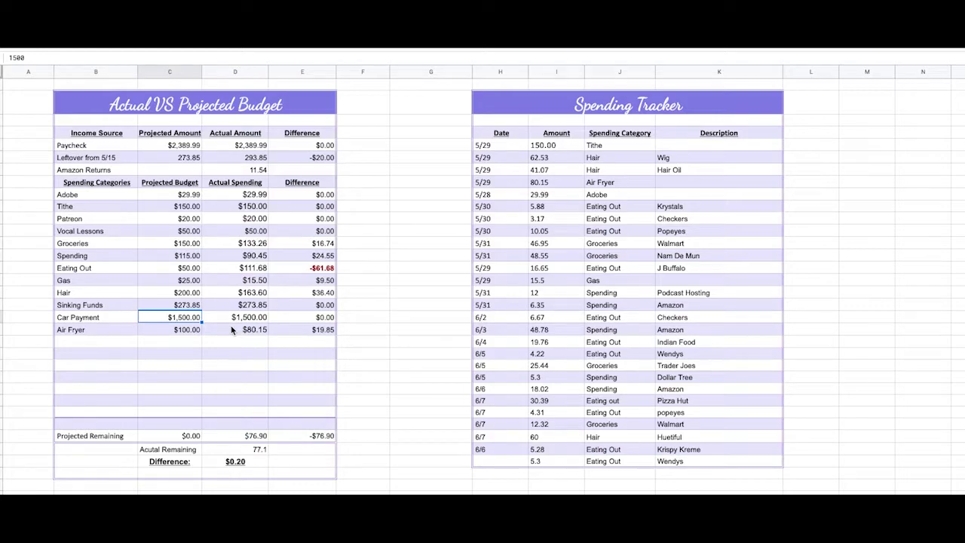
pyautogui.click(102, 331)
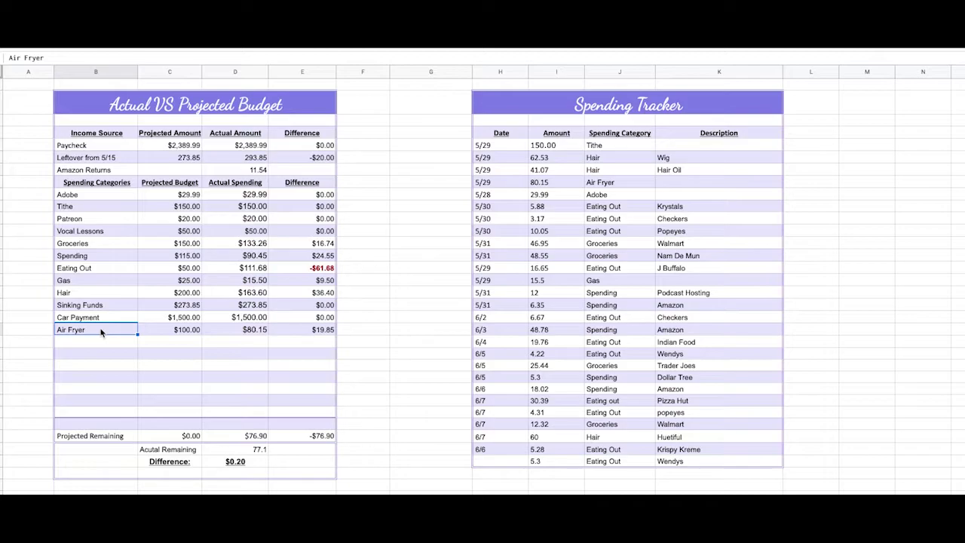
pyautogui.click(193, 332)
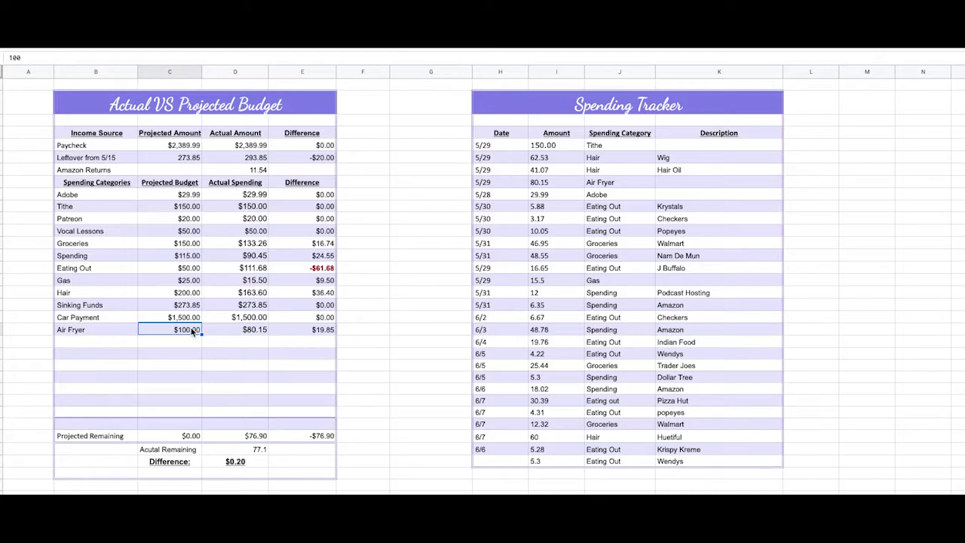
pyautogui.click(260, 333)
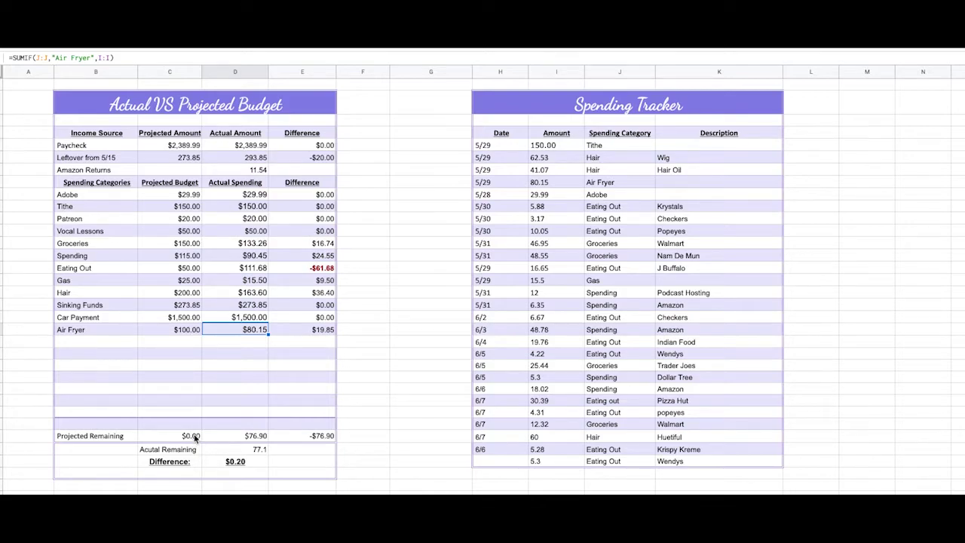
# Compare the calculated remaining amount in the Actual Spending column with the actual remaining amount and their difference
pyautogui.click(251, 440)
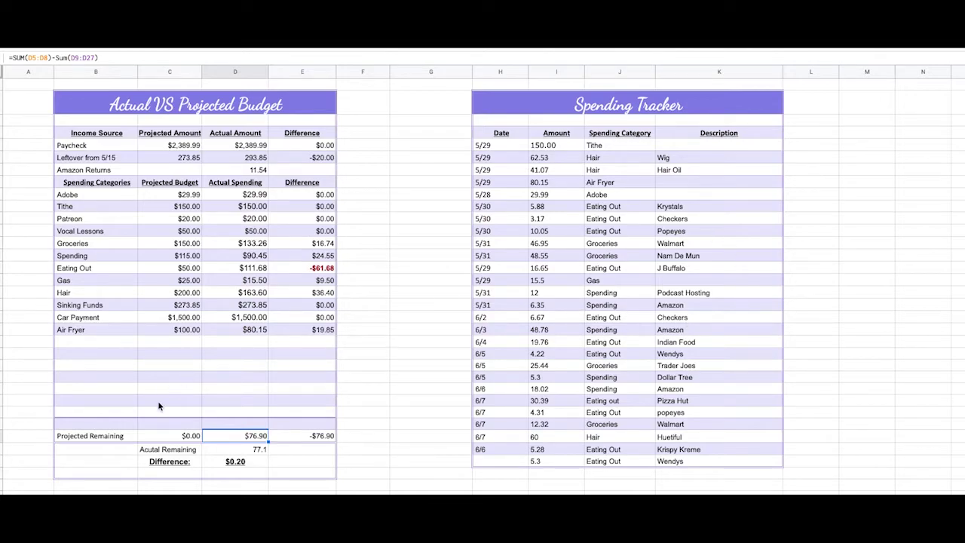
pyautogui.click(263, 451)
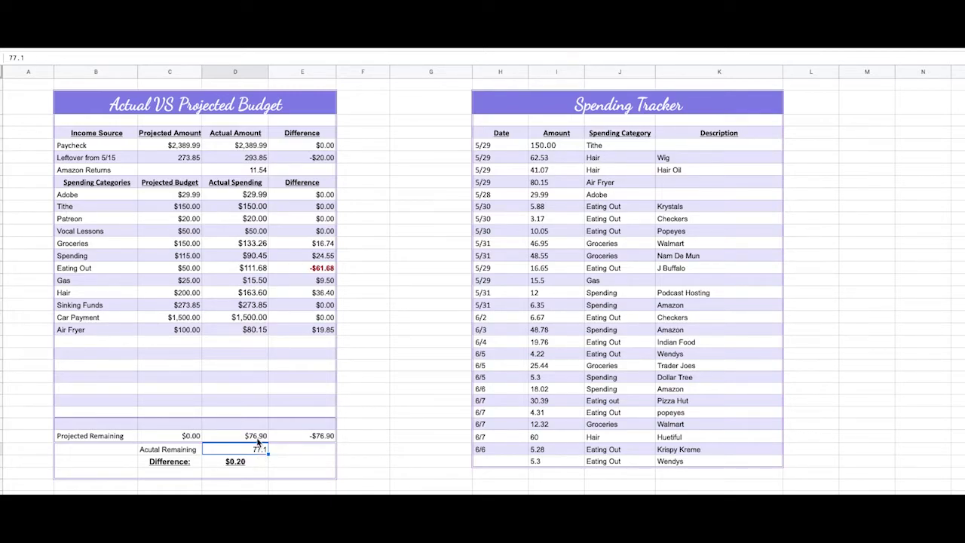
pyautogui.click(253, 439)
pyautogui.click(253, 447)
pyautogui.click(255, 438)
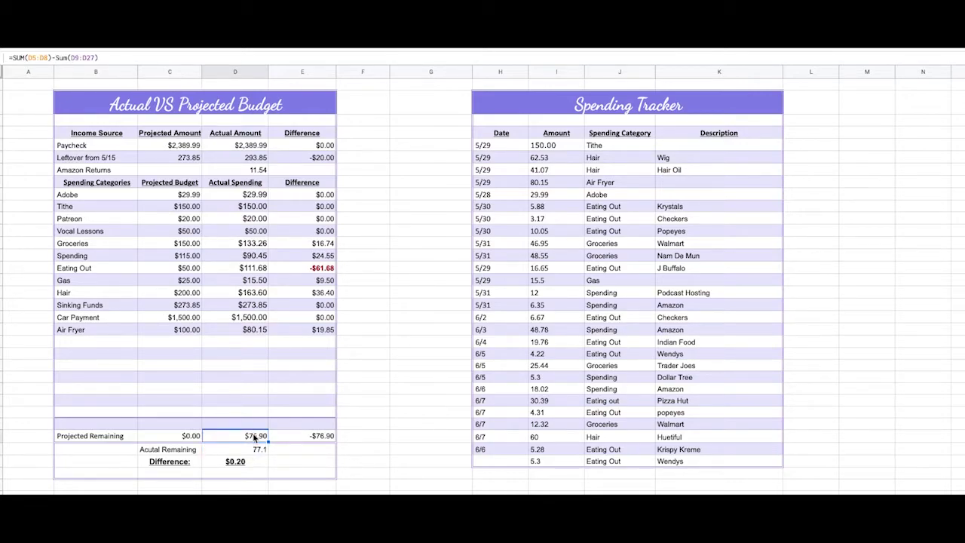
pyautogui.click(256, 450)
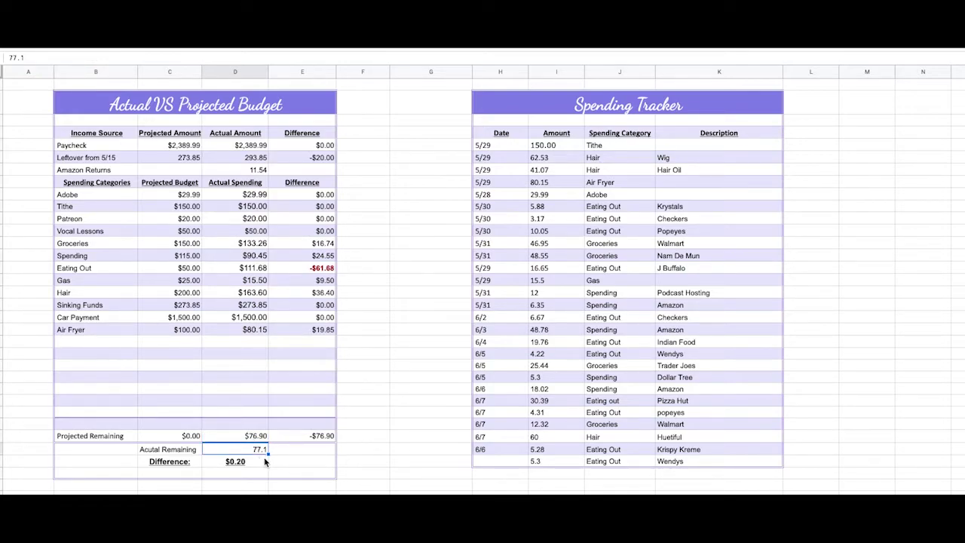
pyautogui.click(255, 465)
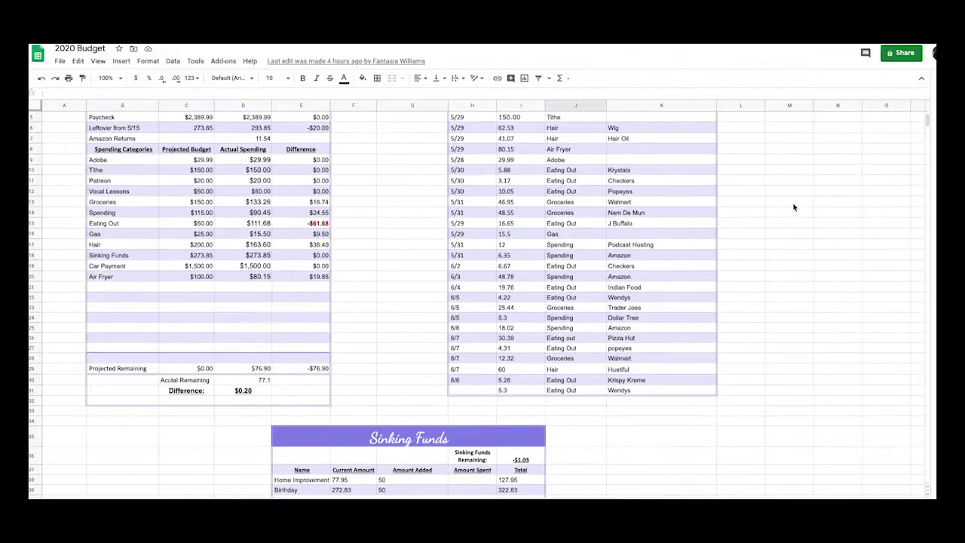
# Examine the SUMIF formula behind the Groceries actual spending and how its criterion matches the category name
pyautogui.scroll(2, 792, 206)
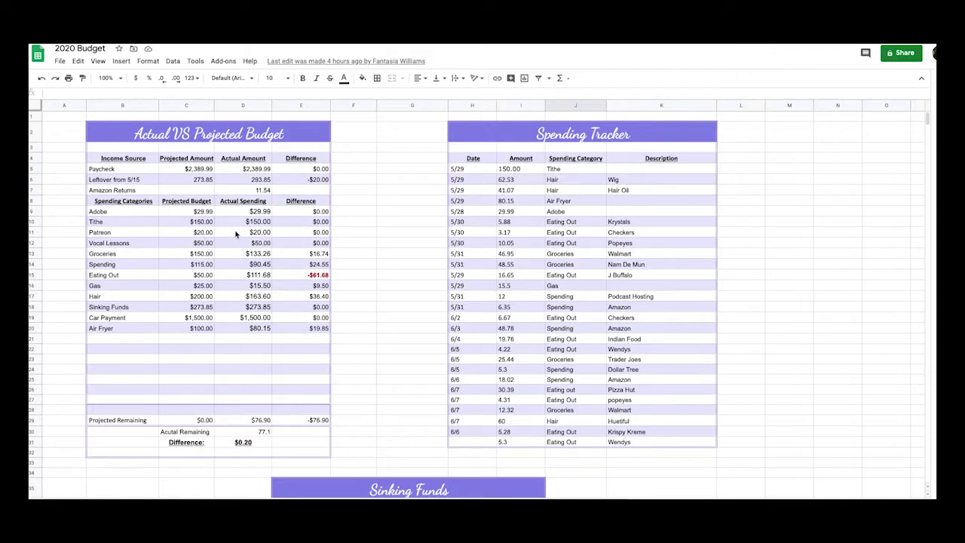
pyautogui.click(256, 236)
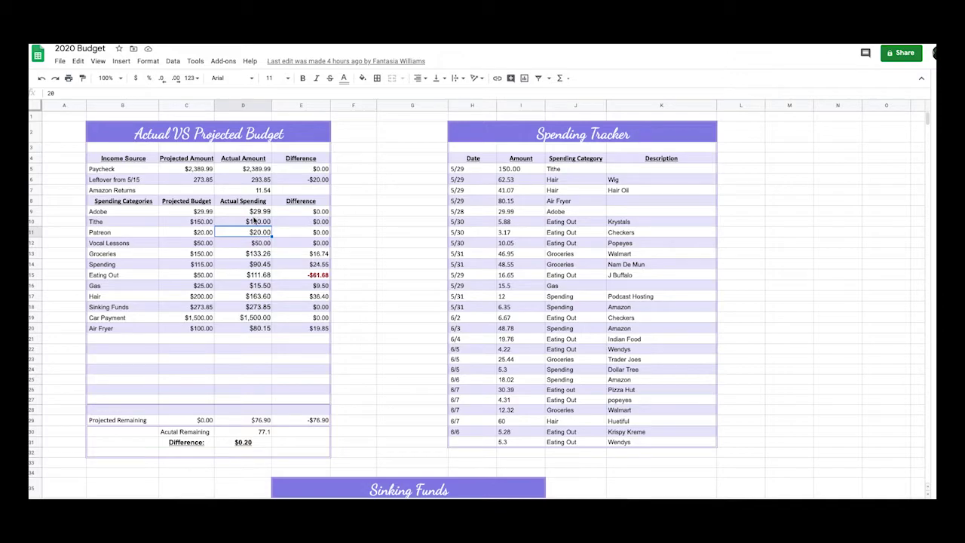
pyautogui.click(258, 256)
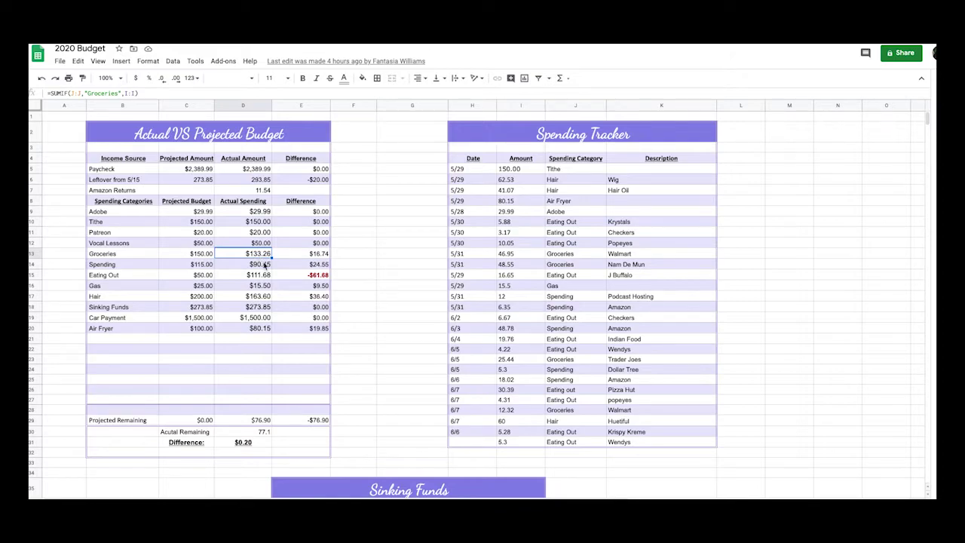
pyautogui.click(119, 255)
pyautogui.click(253, 256)
pyautogui.moveTo(119, 92); pyautogui.dragTo(88, 93)
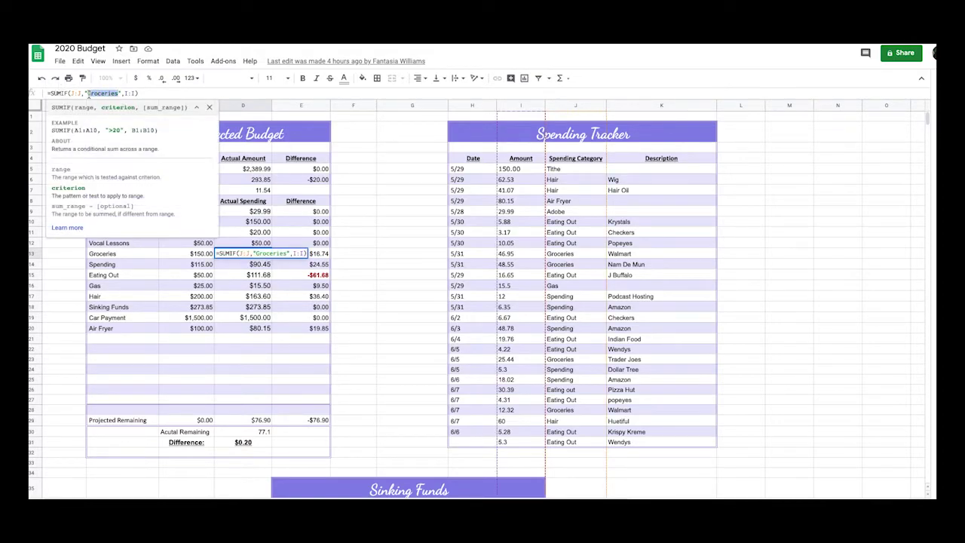
pyautogui.click(285, 285)
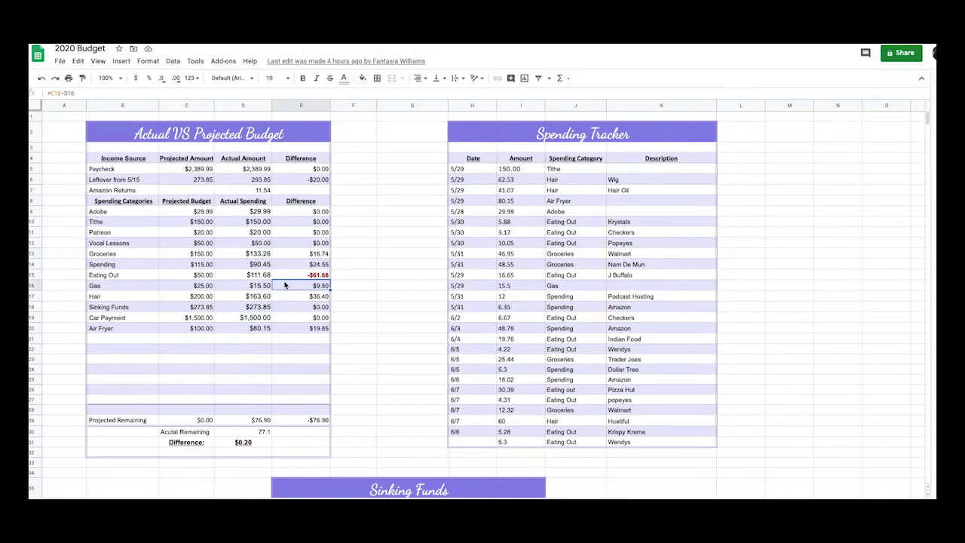
pyautogui.click(251, 255)
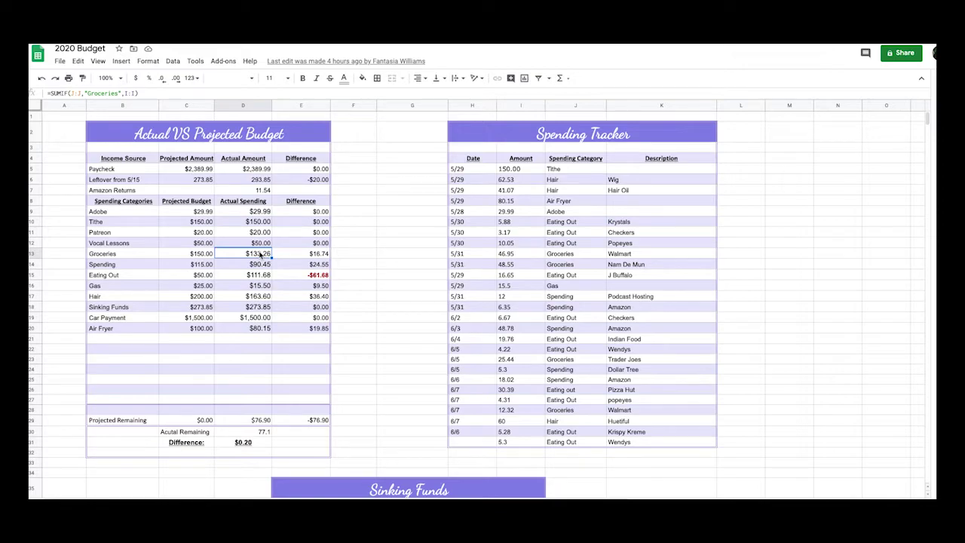
# Change the spending category of the 5/31 Walmart entry in the Spending Tracker to Grocery
pyautogui.click(570, 257)
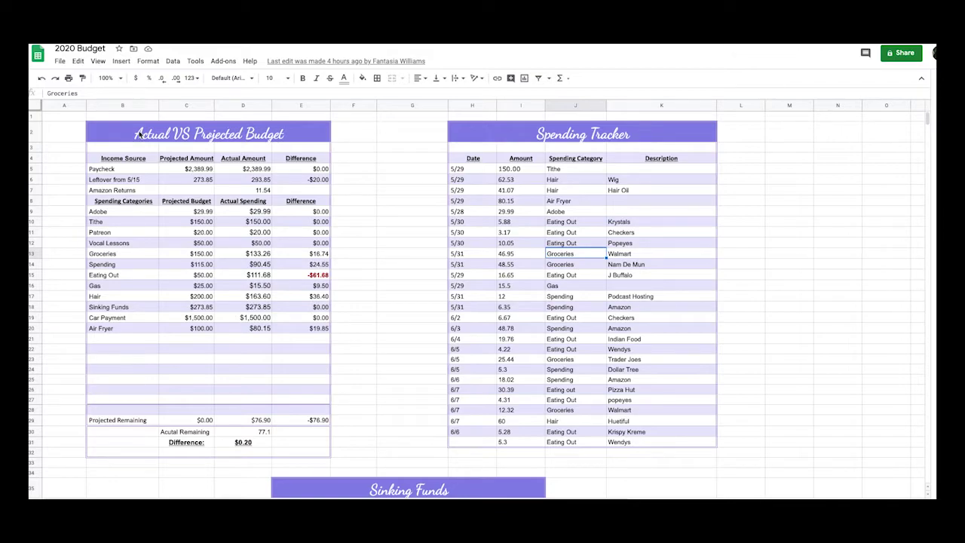
pyautogui.click(83, 92)
pyautogui.press('BackSpace')
pyautogui.press('BackSpace')
pyautogui.press('BackSpace')
pyautogui.write('y')
pyautogui.press('Return')
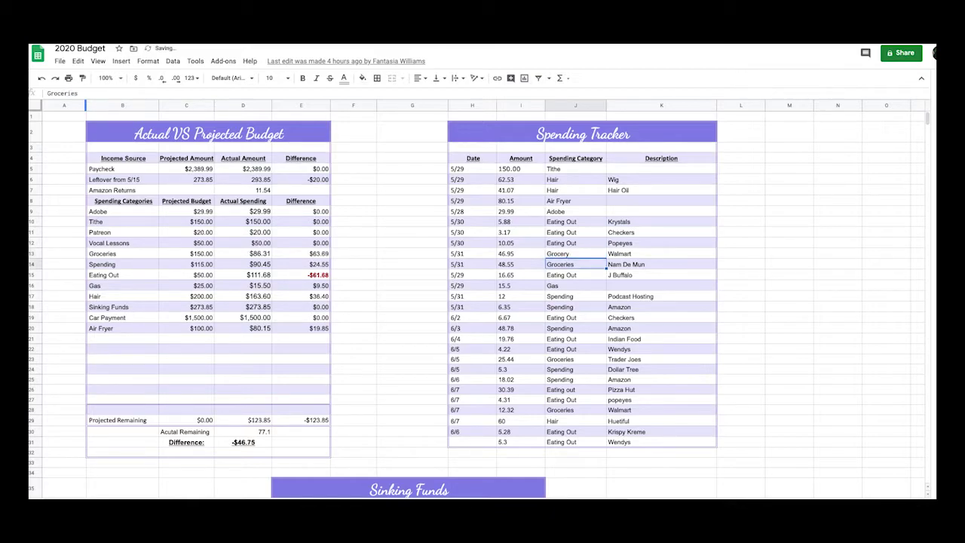
pyautogui.click(86, 93)
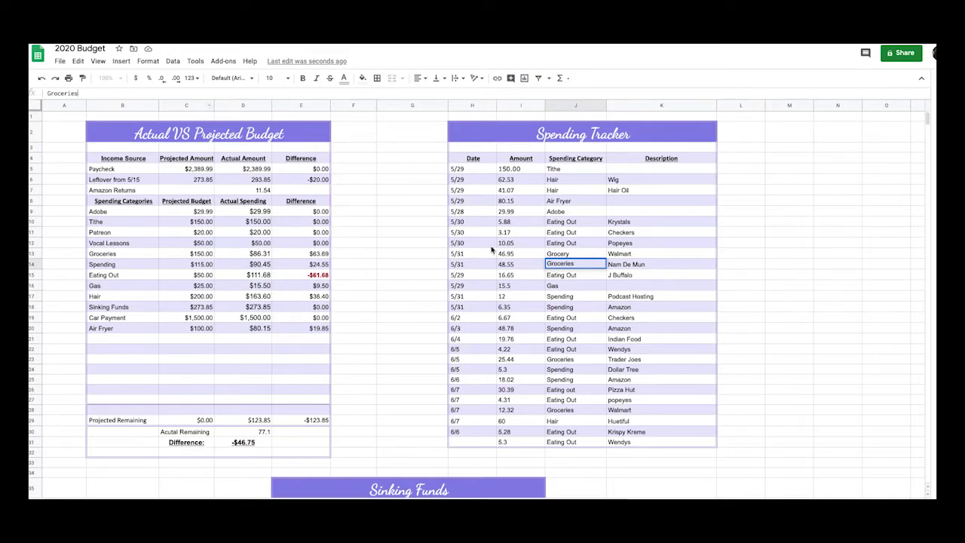
# Change the spending category of the 5/31 Walmart entry in the Spending Tracker back to Groceries
pyautogui.press('Up')
pyautogui.moveTo(73, 93); pyautogui.dragTo(60, 93)
pyautogui.write('eries')
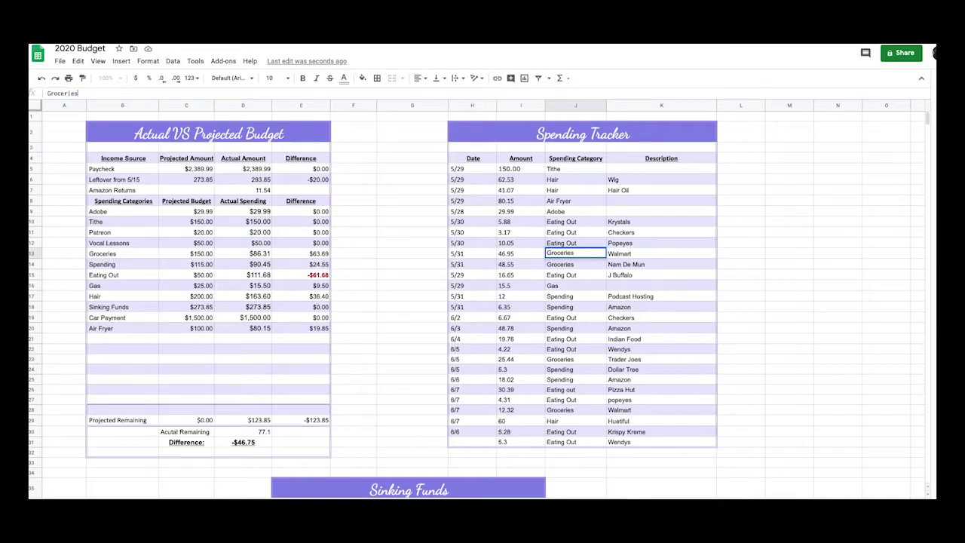
pyautogui.press('Return')
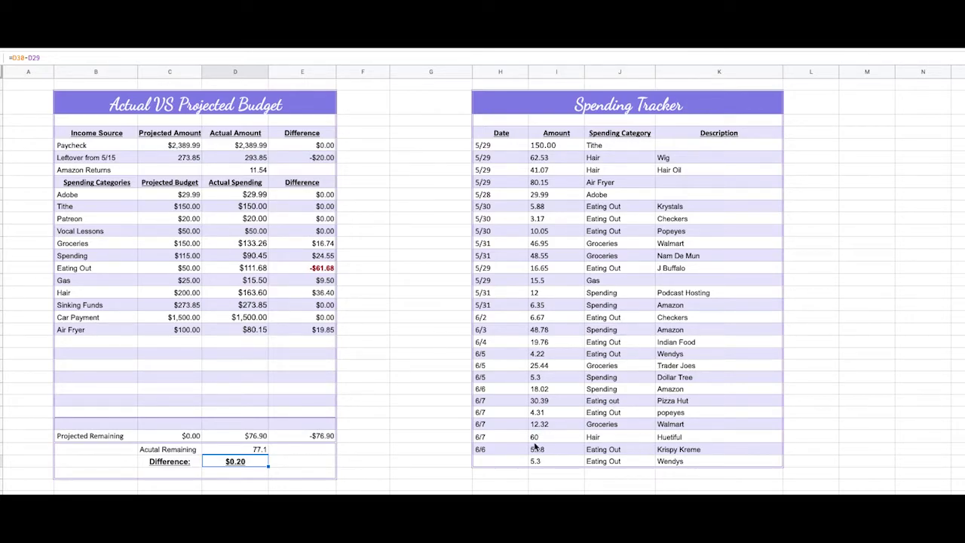
# Review the Huetiful hair expense, the Sinking Funds grand total, and the Car Maintenance, Travel, Cell Phone and House Toiletries funds
pyautogui.click(702, 439)
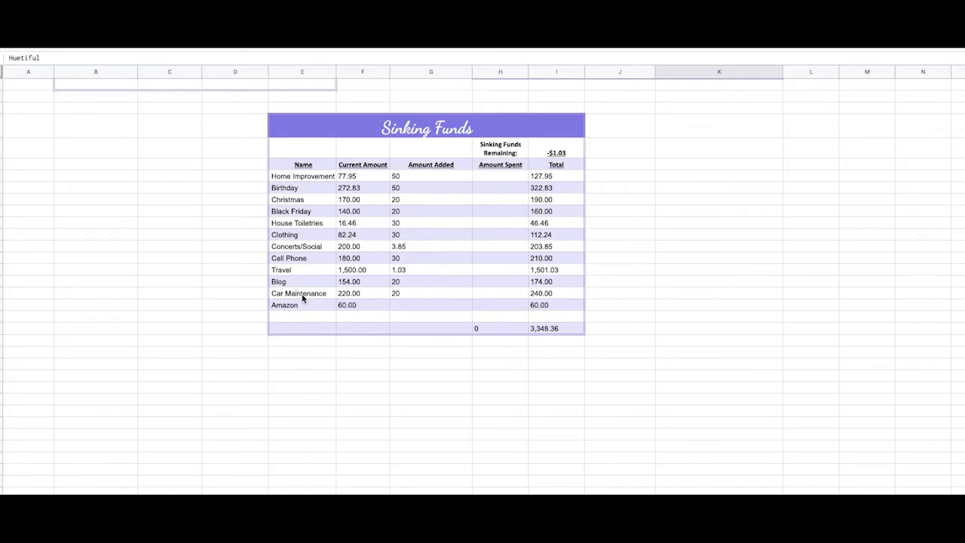
pyautogui.click(556, 329)
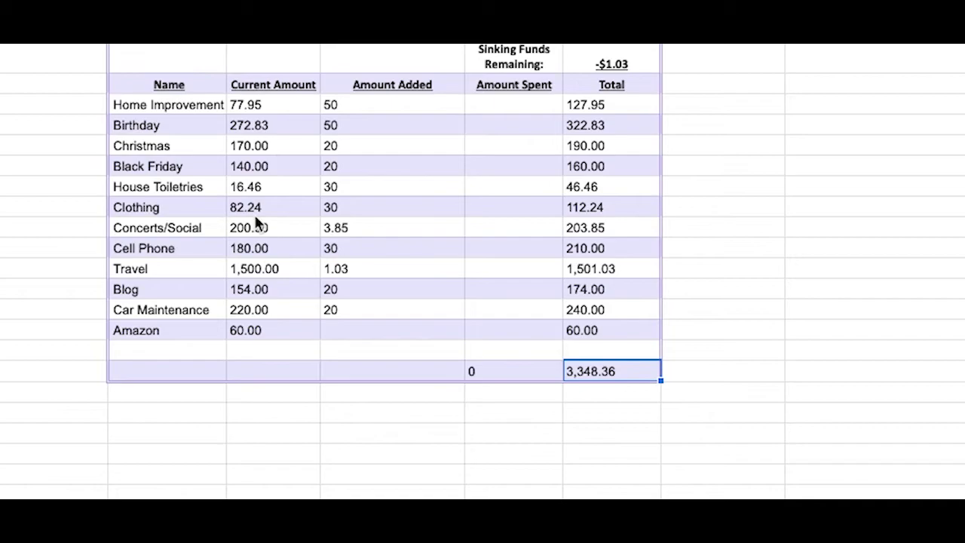
pyautogui.click(163, 319)
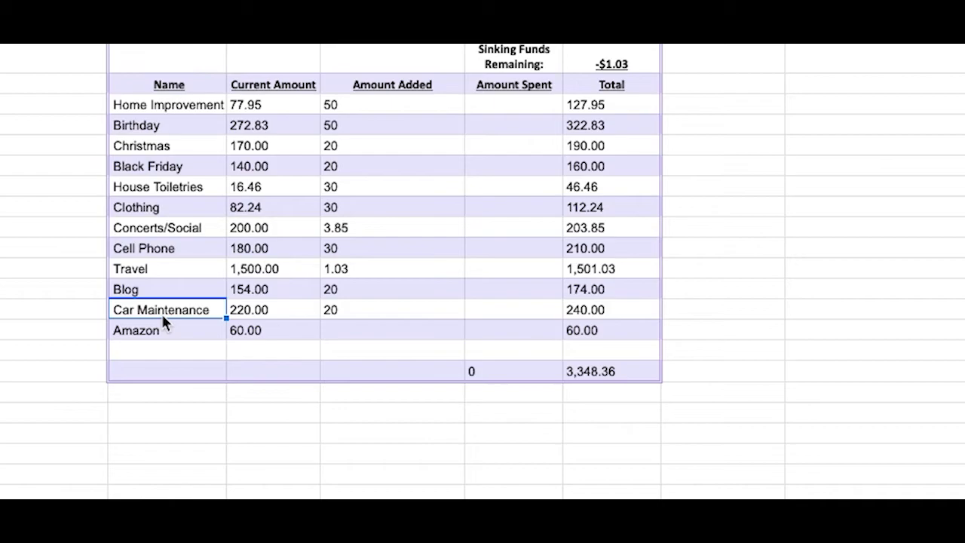
pyautogui.click(212, 275)
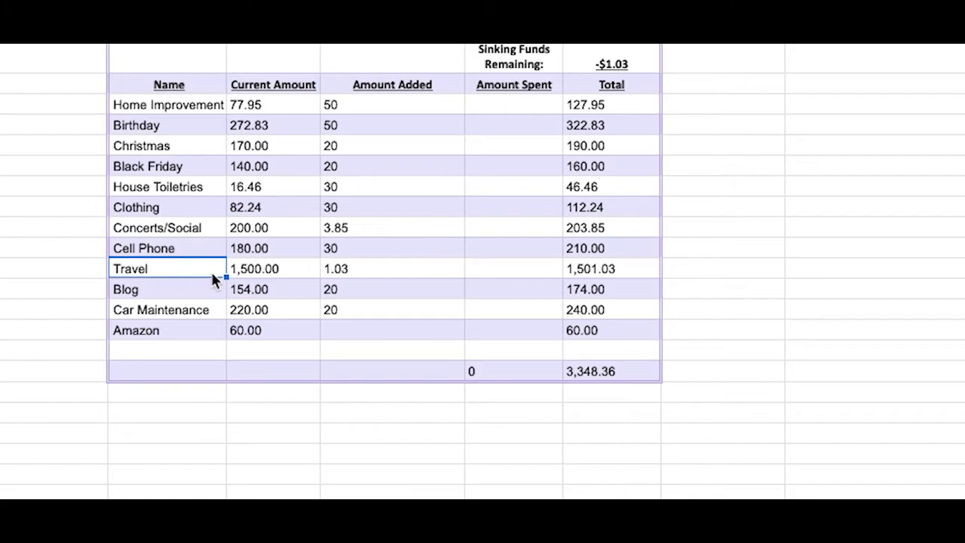
pyautogui.click(176, 247)
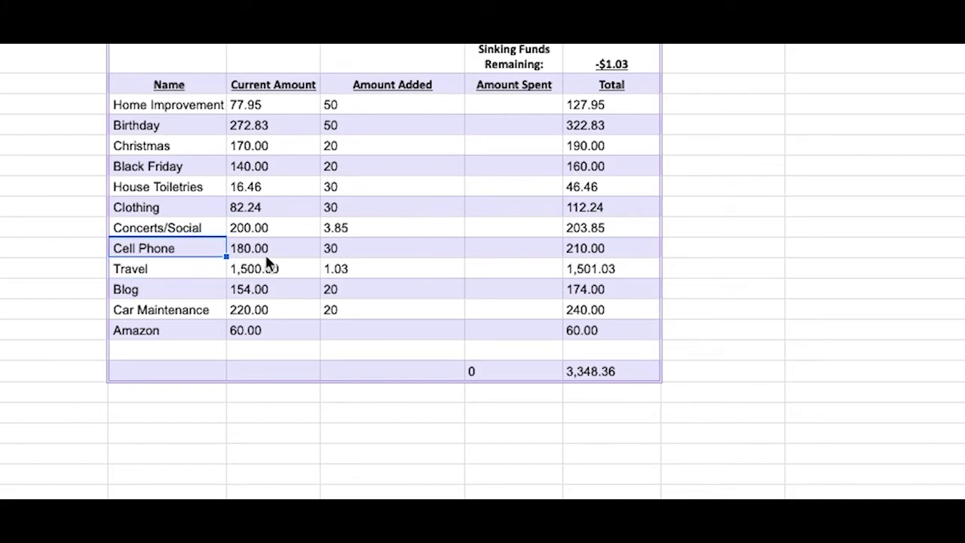
pyautogui.click(203, 194)
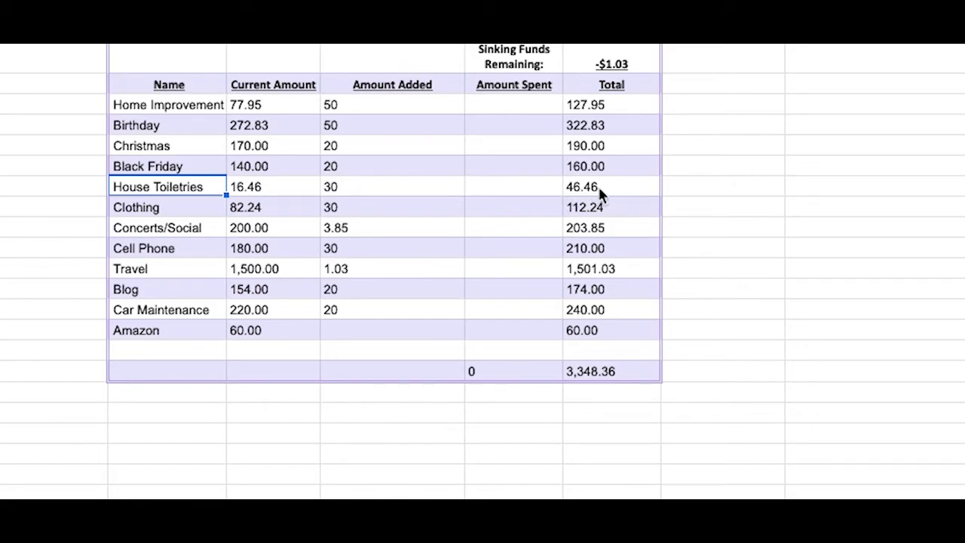
pyautogui.click(270, 195)
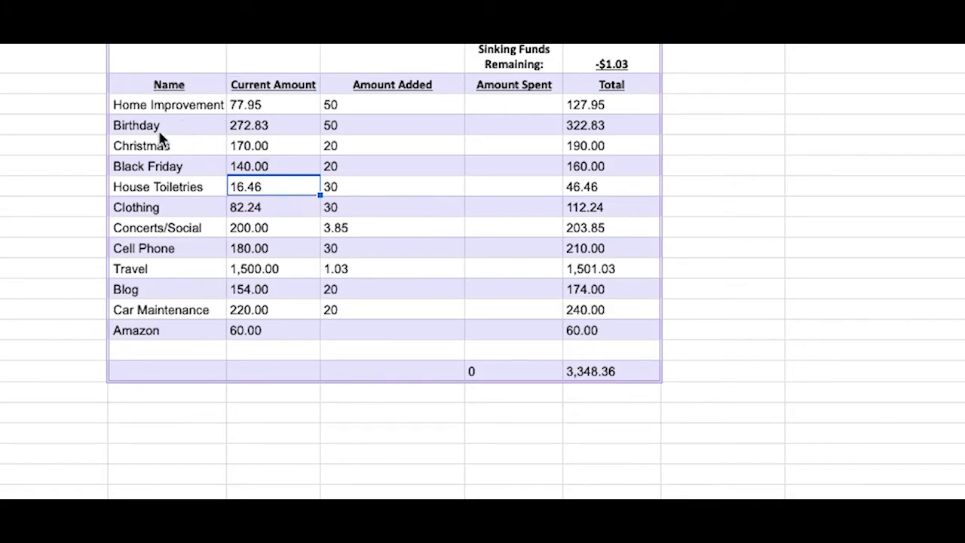
# Go over the Birthday, Christmas, Black Friday, Home Improvement, Clothing and Concerts/Social sinking funds
pyautogui.moveTo(159, 129); pyautogui.dragTo(166, 171)
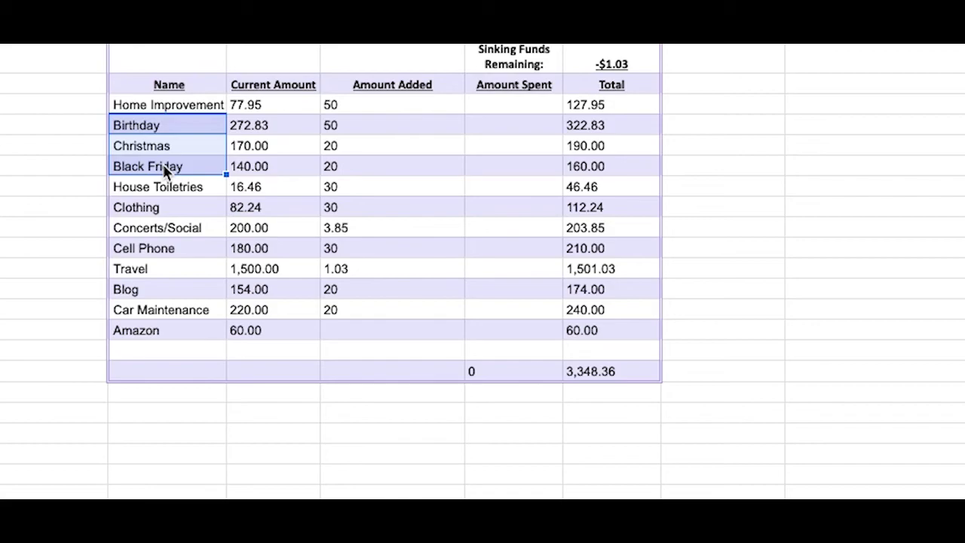
pyautogui.click(164, 170)
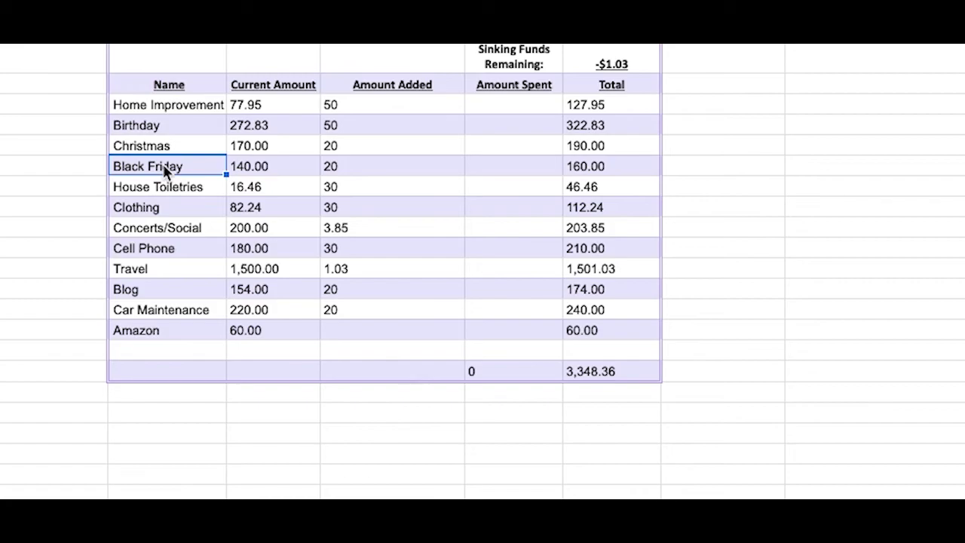
pyautogui.click(184, 110)
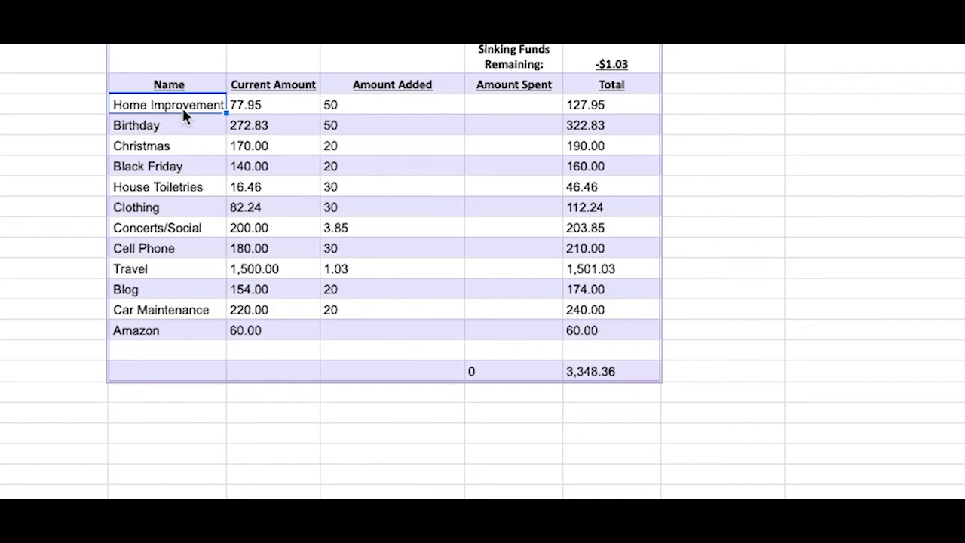
pyautogui.click(165, 209)
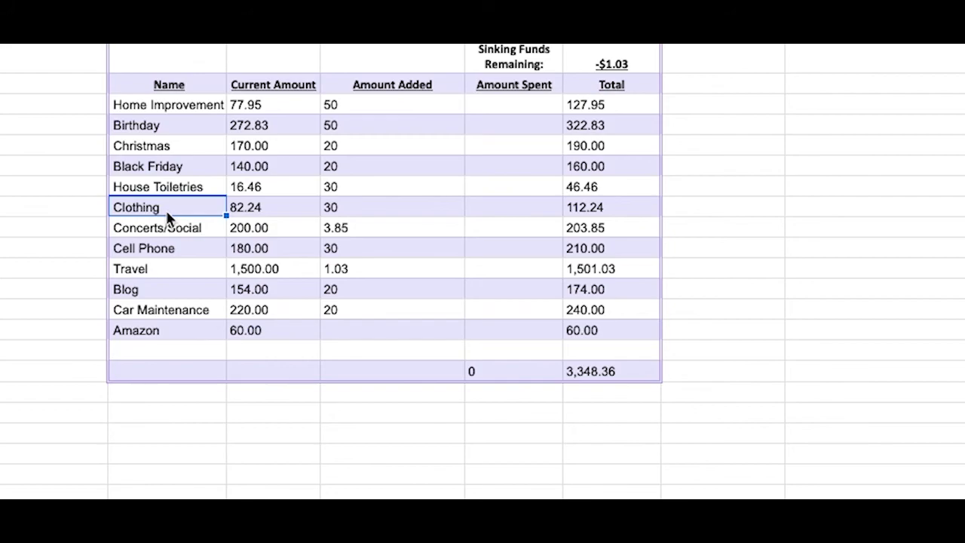
pyautogui.click(180, 230)
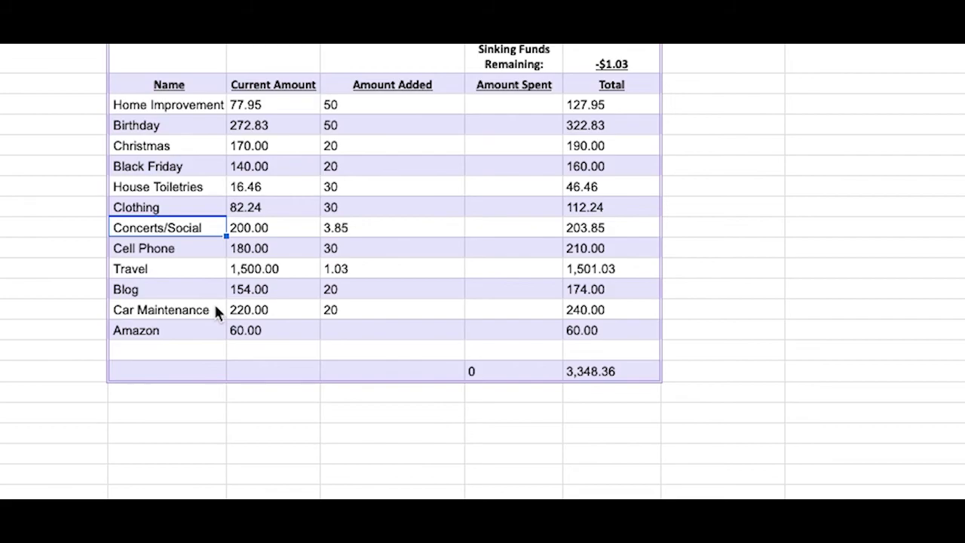
# Examine the overall Sinking Funds total and the Travel fund's current amount and amount added
pyautogui.click(605, 372)
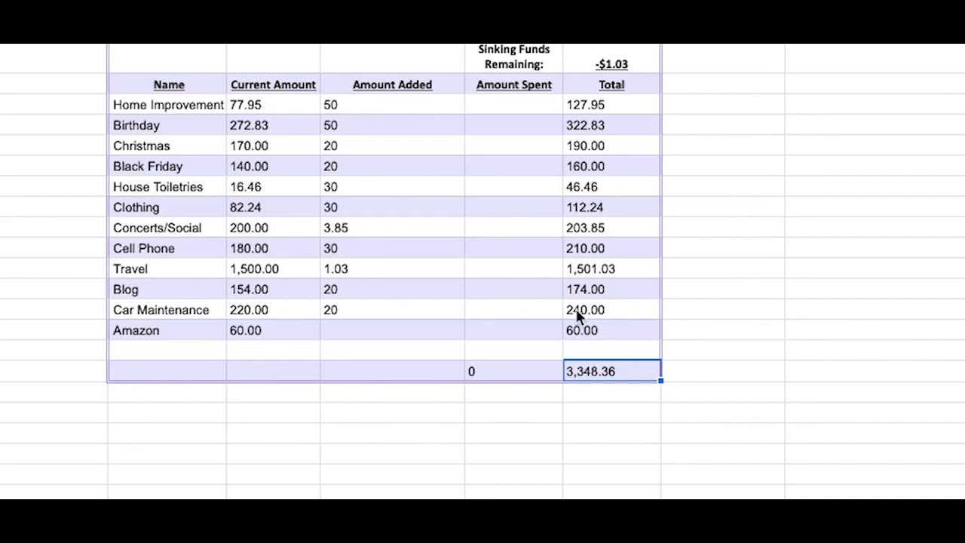
pyautogui.click(400, 270)
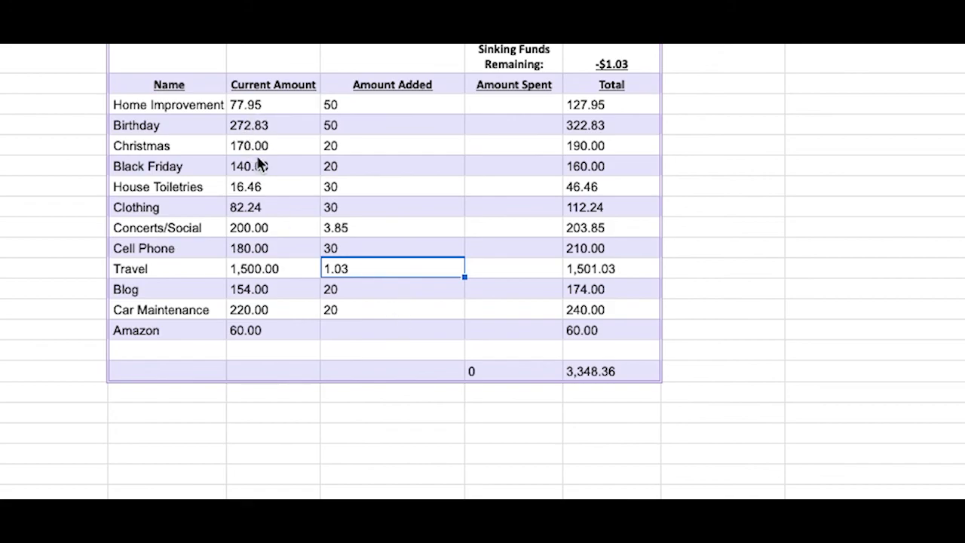
pyautogui.click(264, 277)
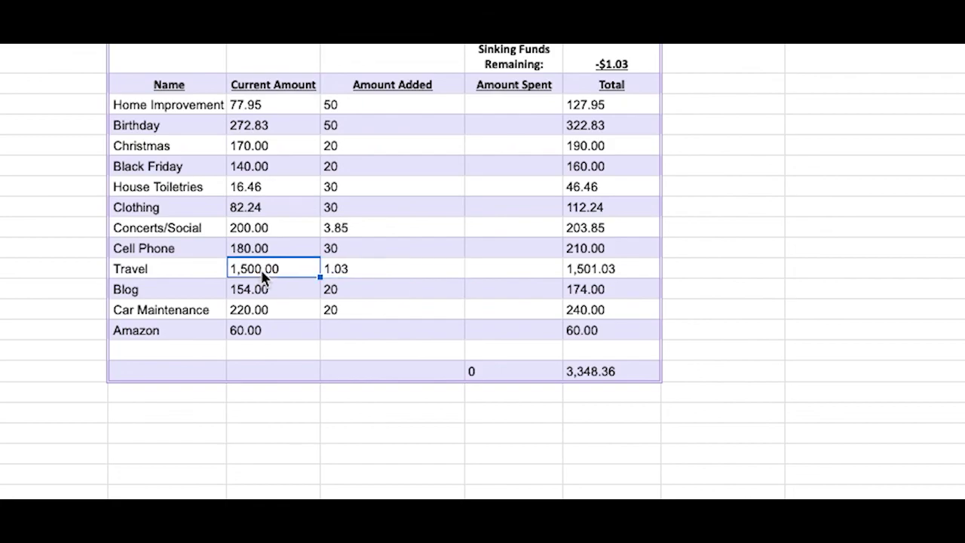
pyautogui.click(389, 278)
# Return to the Spending Tracker and look over its entries alongside the actual spending and difference columns
pyautogui.click(781, 437)
pyautogui.scroll(-1, 782, 442)
pyautogui.scroll(10, 781, 448)
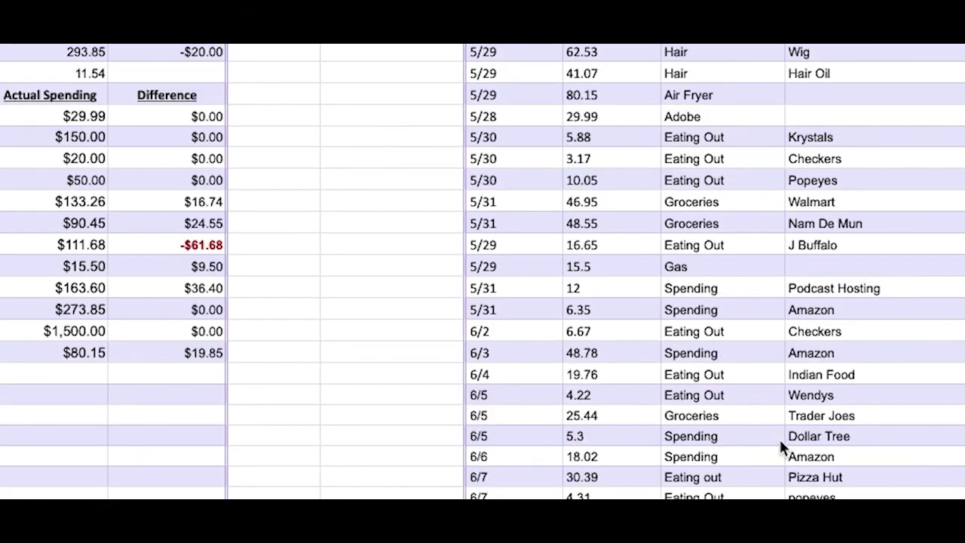
pyautogui.scroll(1, 779, 439)
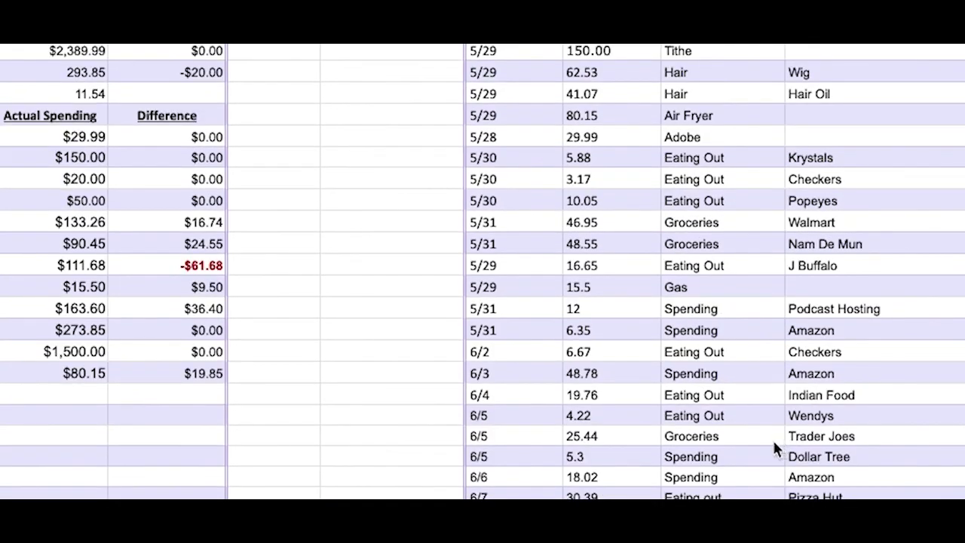
pyautogui.scroll(-6, 767, 447)
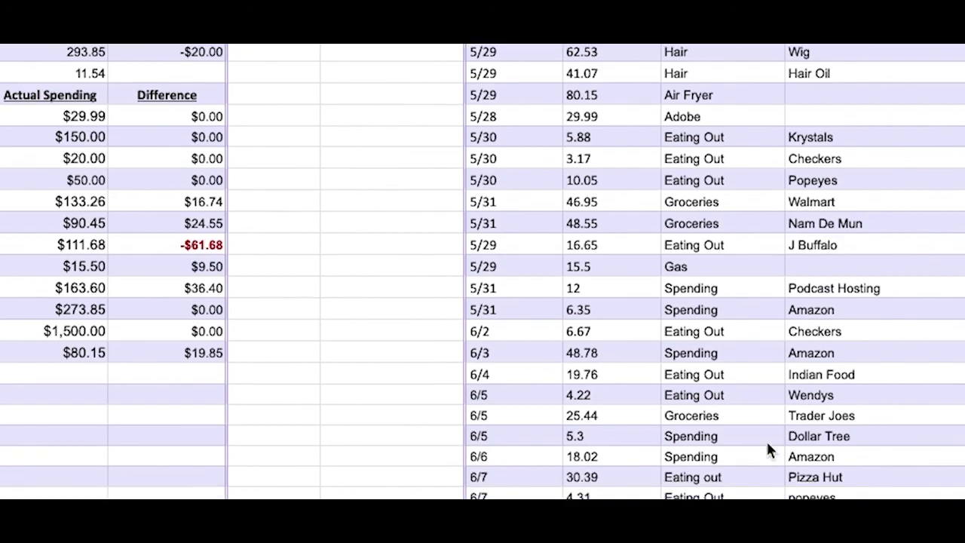